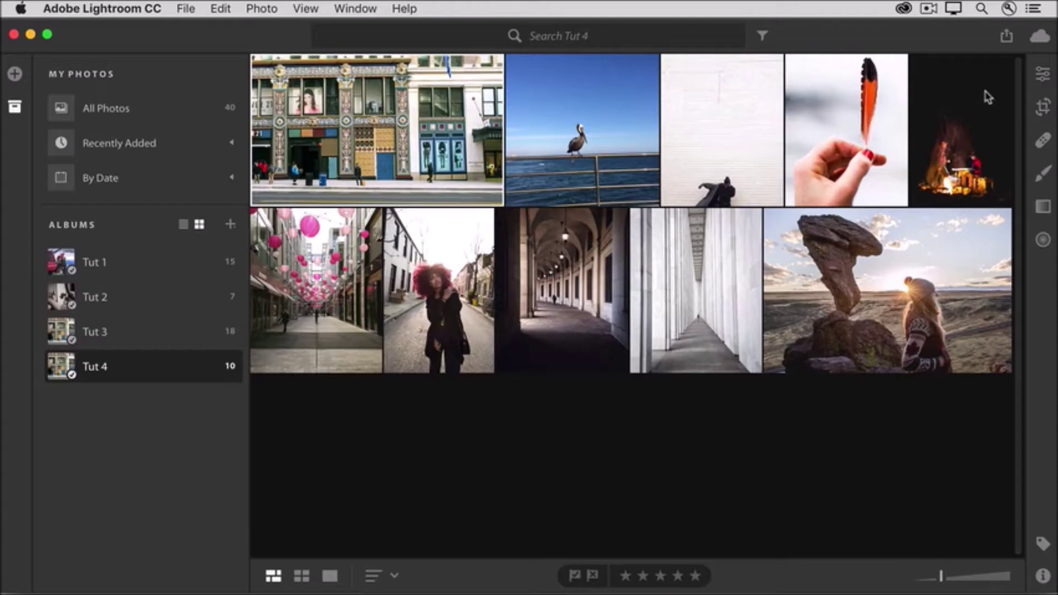
Open the building facade photo from the Tut 4 album for editing
left_click(1040, 81)
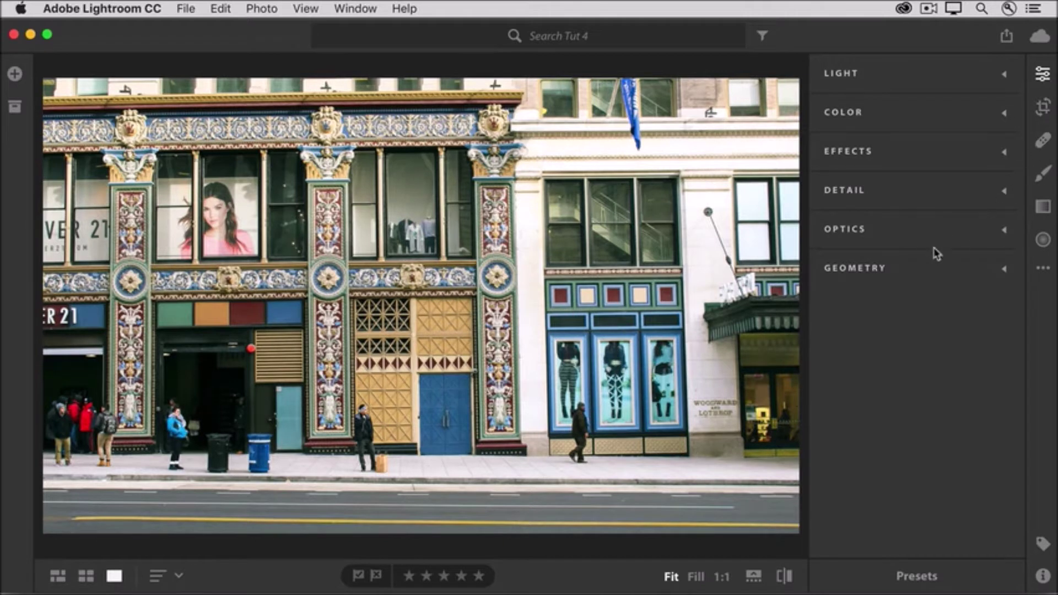
mouse_move(855, 267)
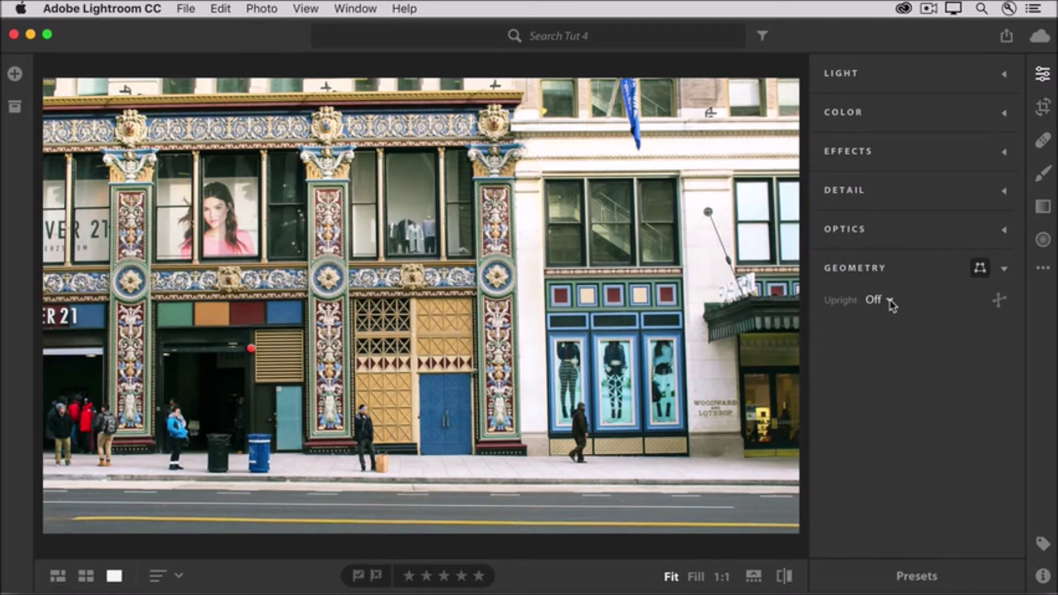
Try Level, then Vertical upright correction, finishing on Auto
left_click(889, 300)
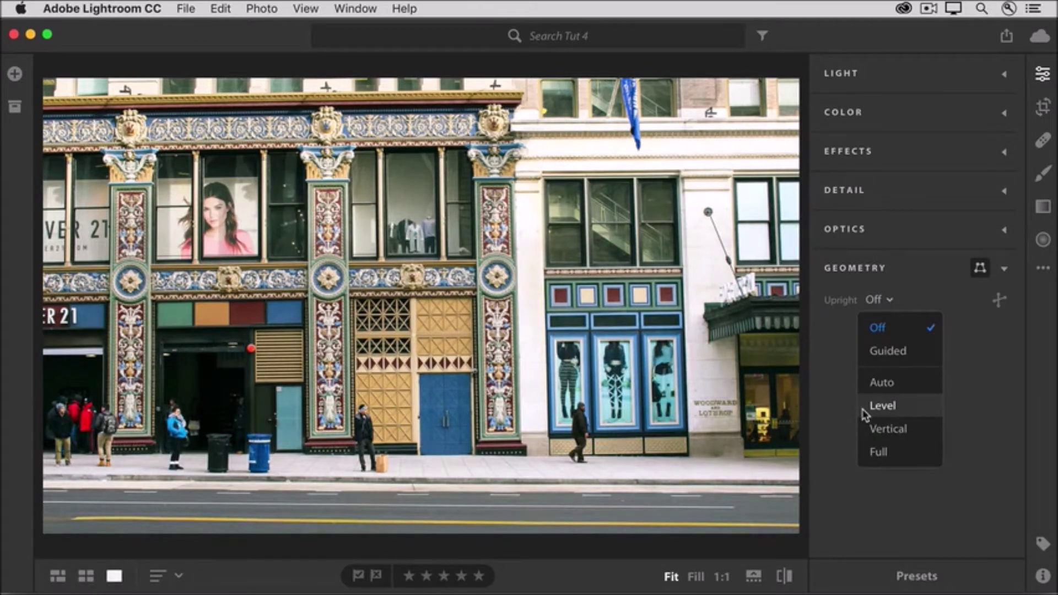
left_click(882, 405)
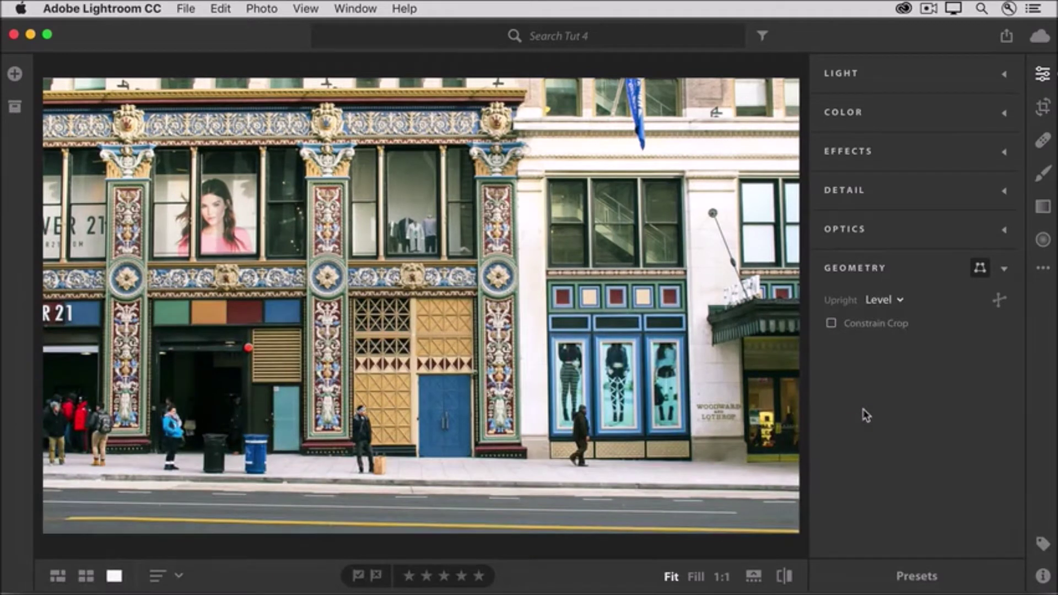
left_click(900, 301)
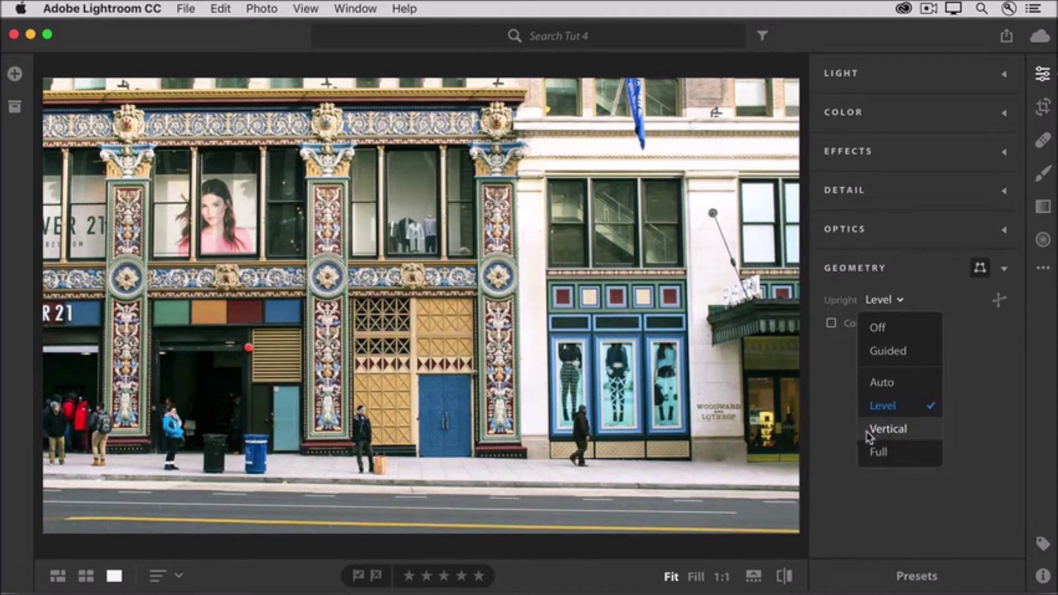
left_click(887, 429)
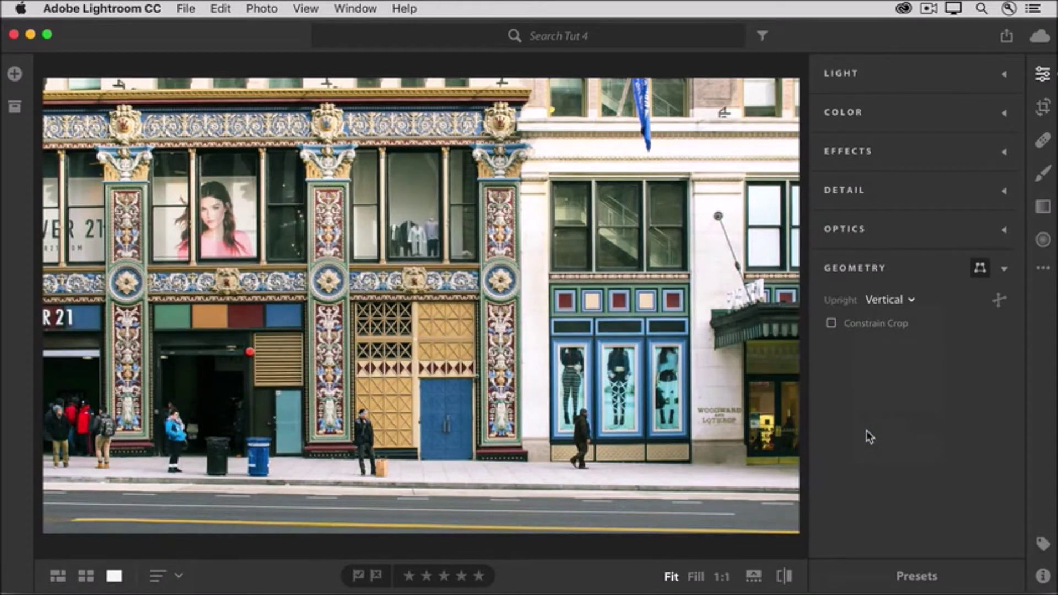
left_click(911, 301)
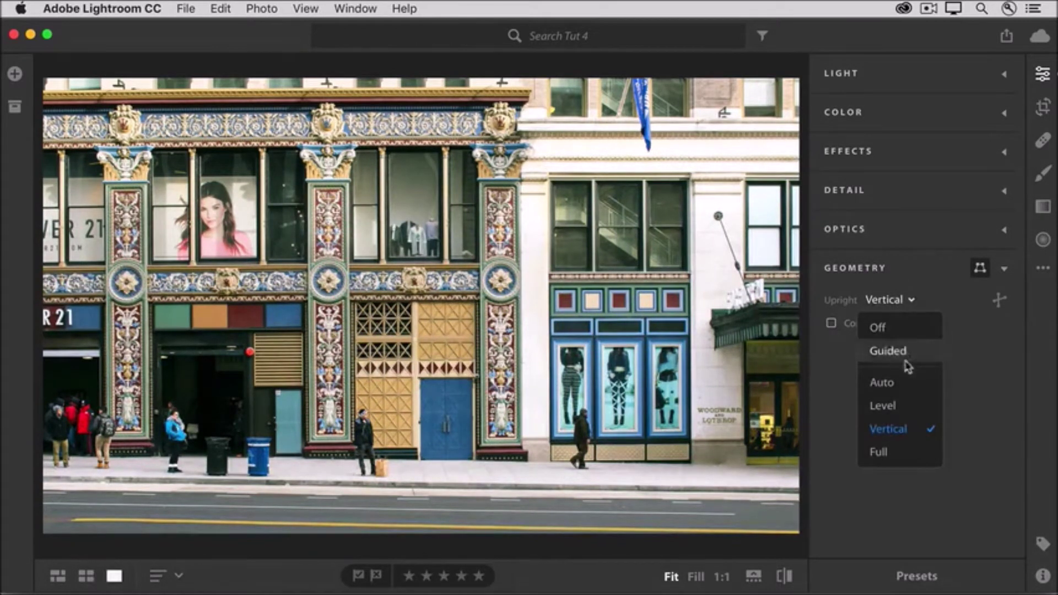
left_click(865, 389)
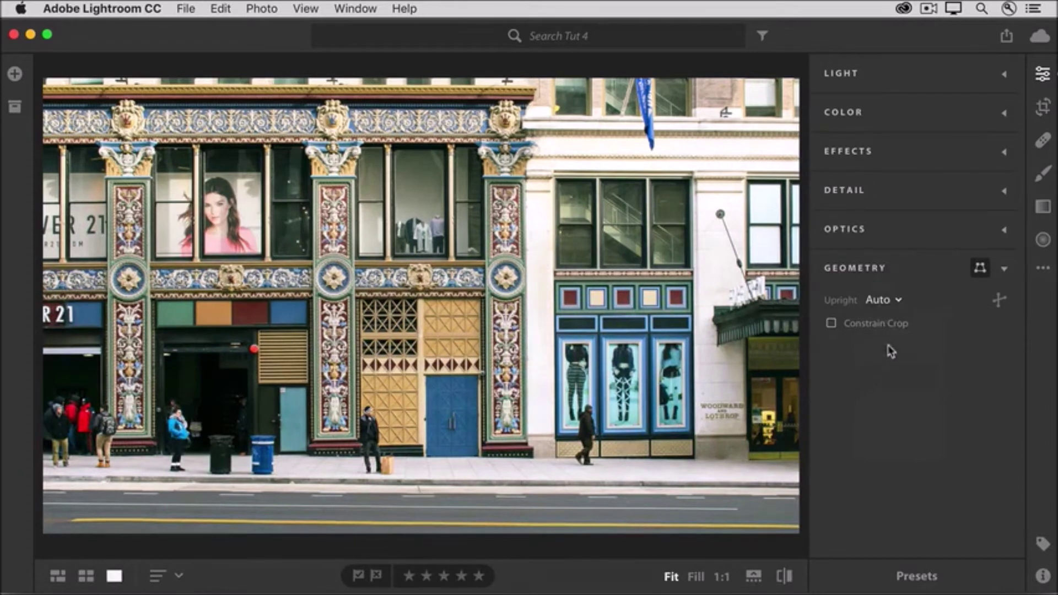
Preview Full upright correction on the facade, then revert to Auto
left_click(898, 301)
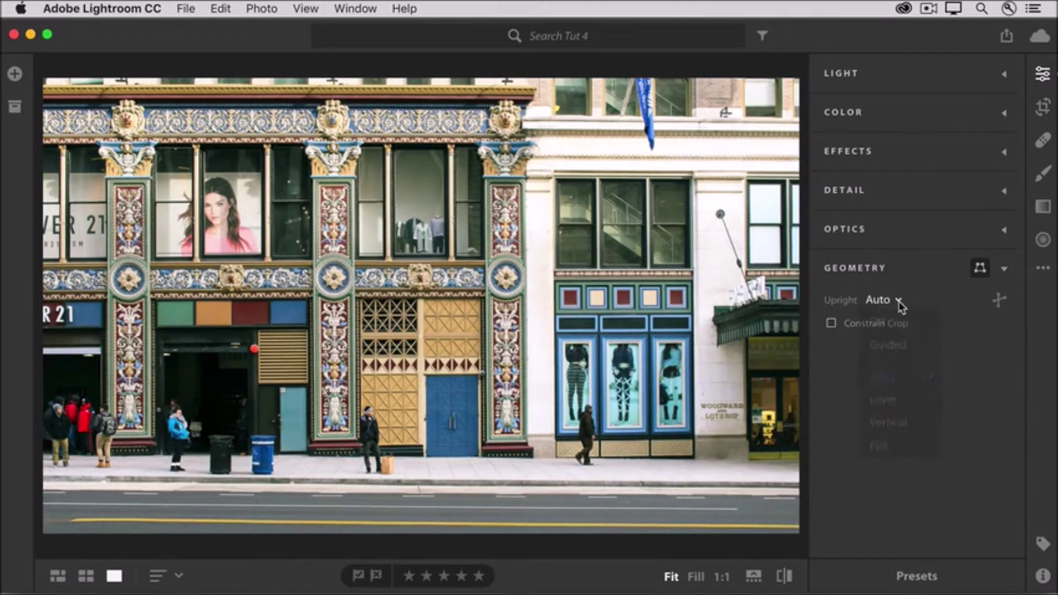
left_click(898, 451)
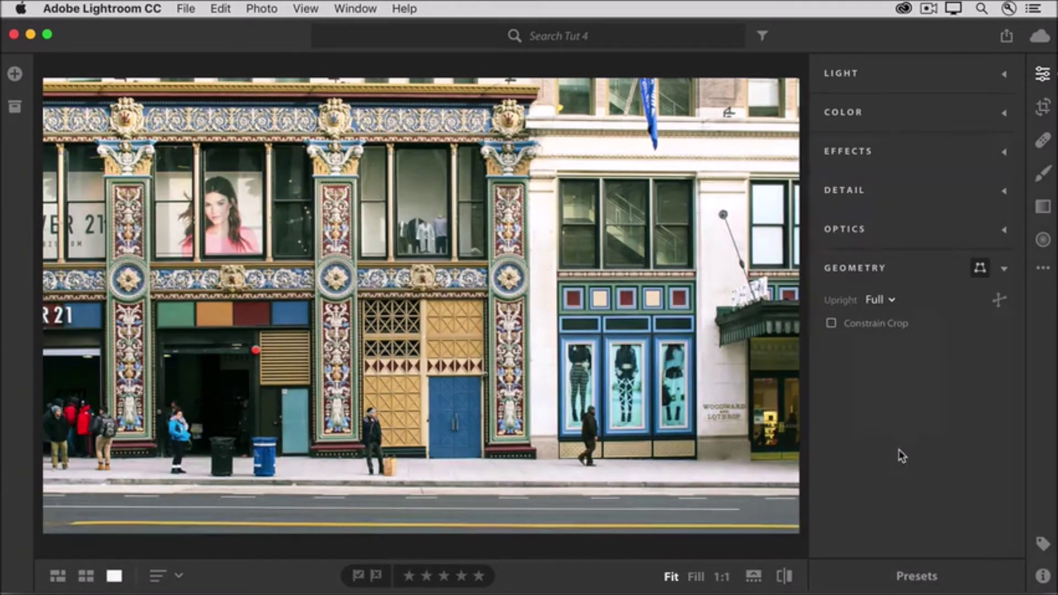
left_click(892, 302)
left_click(897, 379)
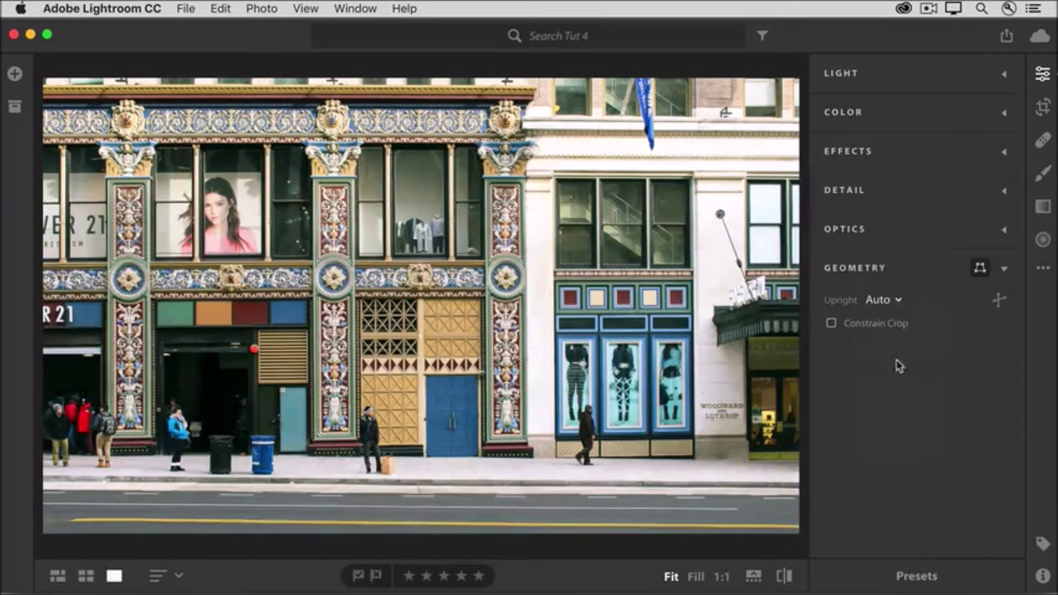
Set Upright to Guided and draw a guide along the building's top cornice
left_click(898, 301)
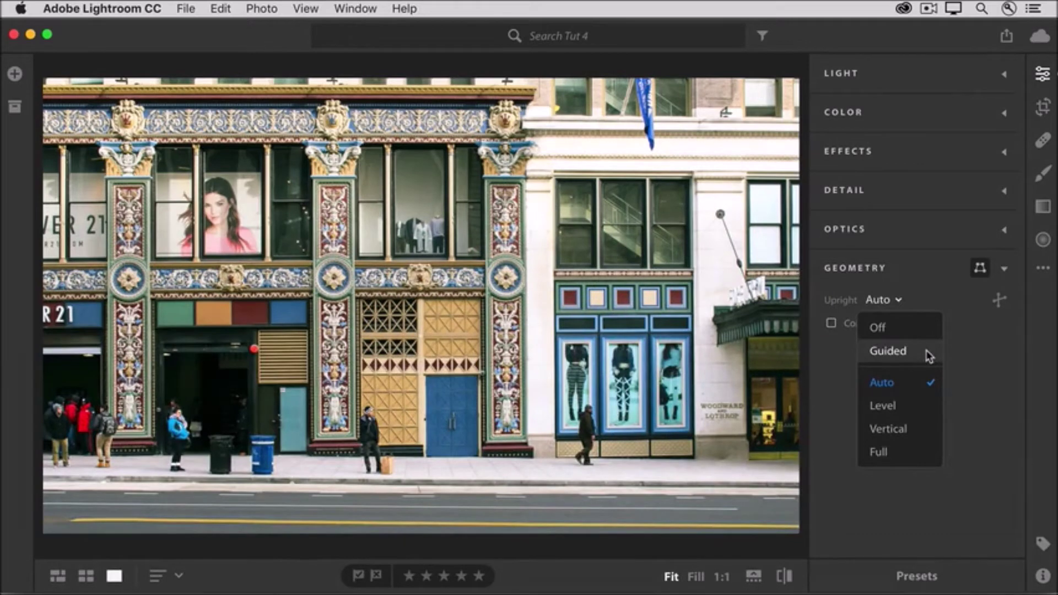
left_click(925, 349)
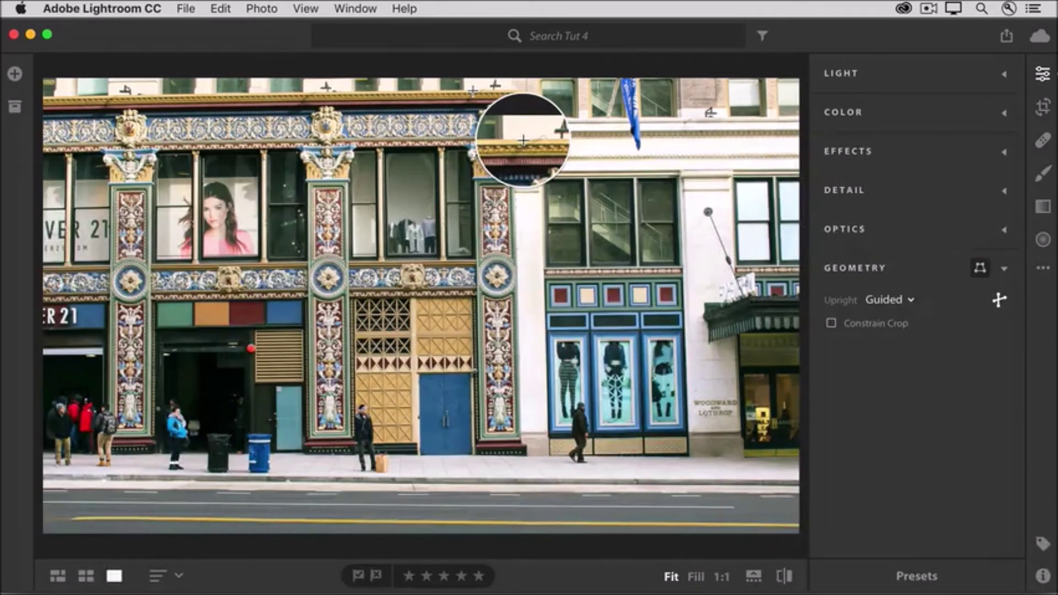
left_click_drag(473, 90, 439, 89)
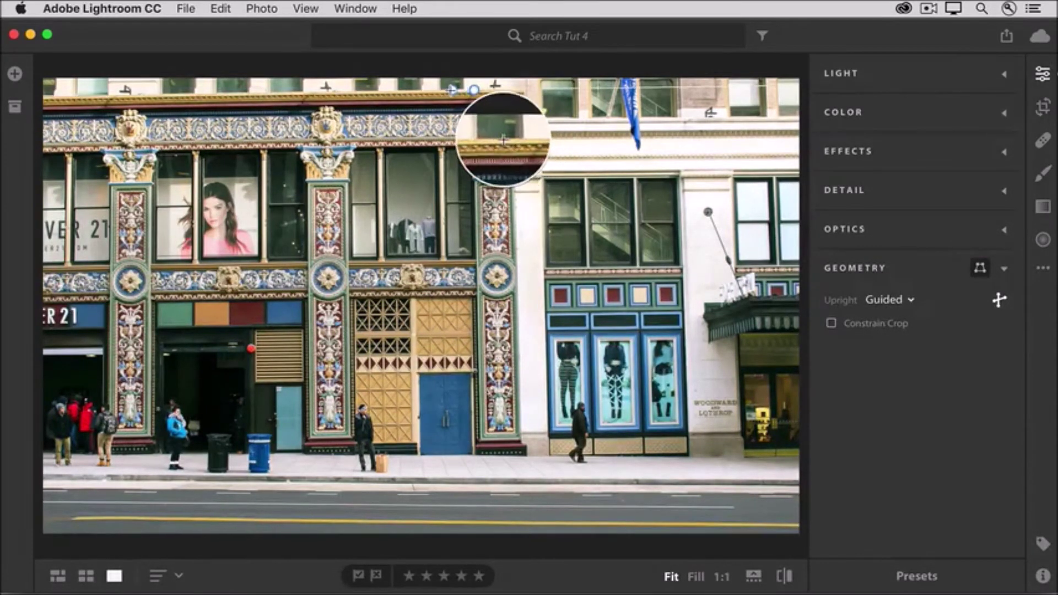
left_click_drag(439, 90, 221, 95)
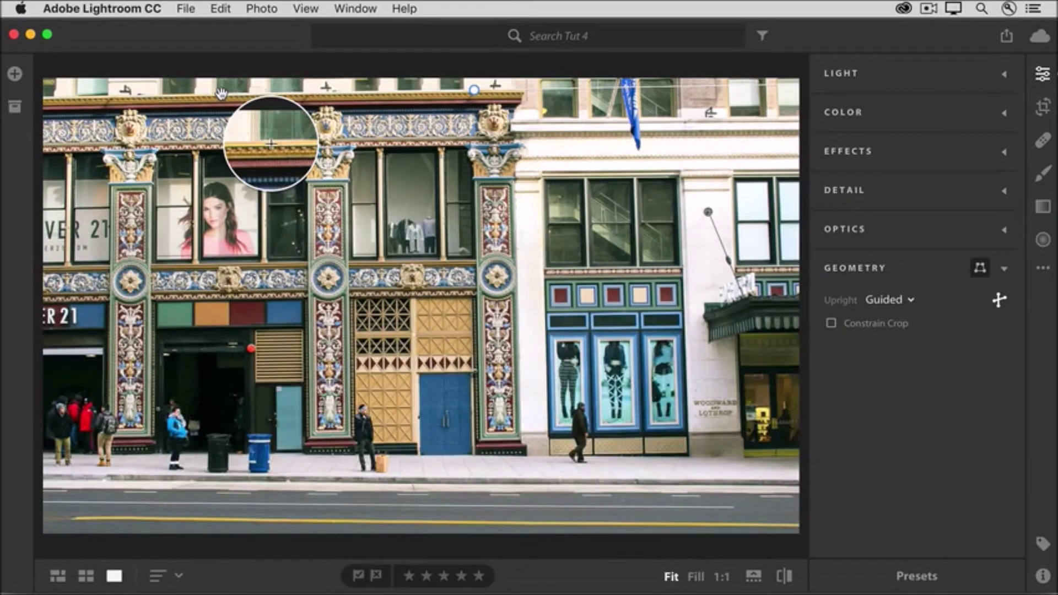
Finish the cornice guide and add a second guide along the yellow road line
left_click_drag(220, 94, 221, 94)
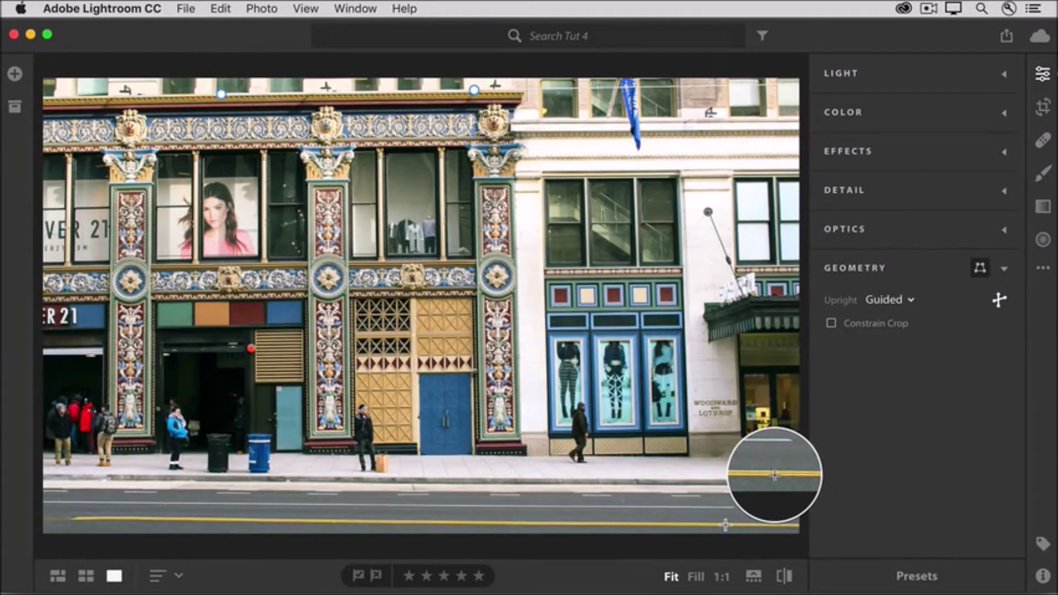
left_click_drag(730, 525, 338, 522)
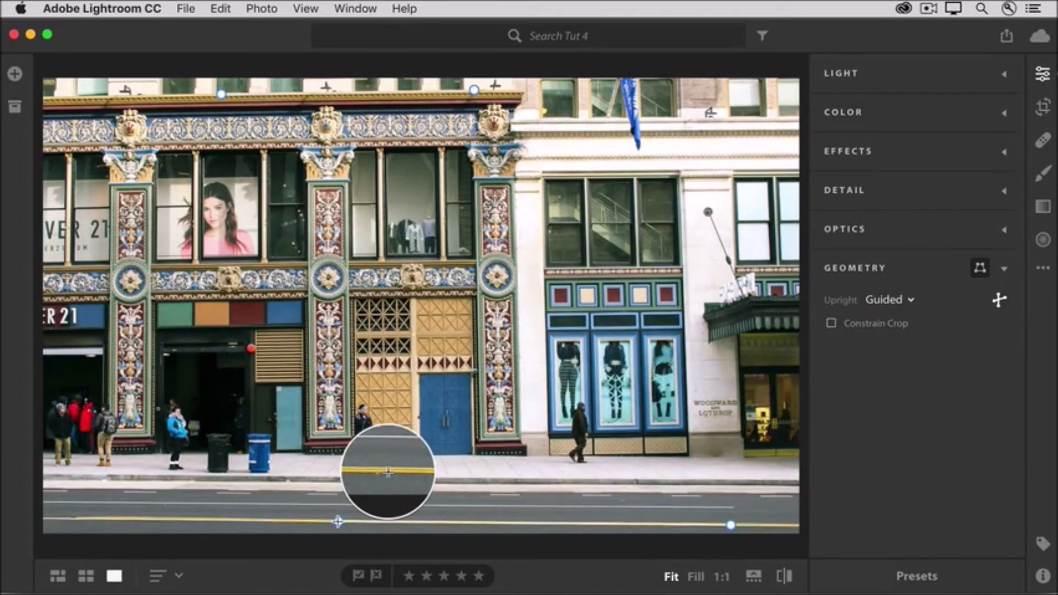
left_click_drag(338, 522, 338, 521)
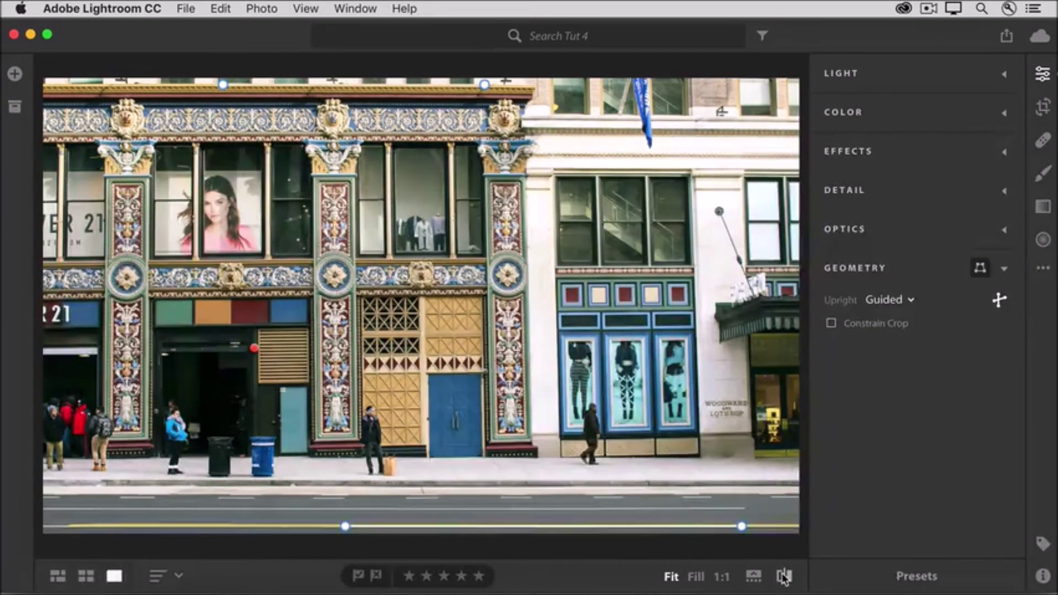
left_click(784, 576)
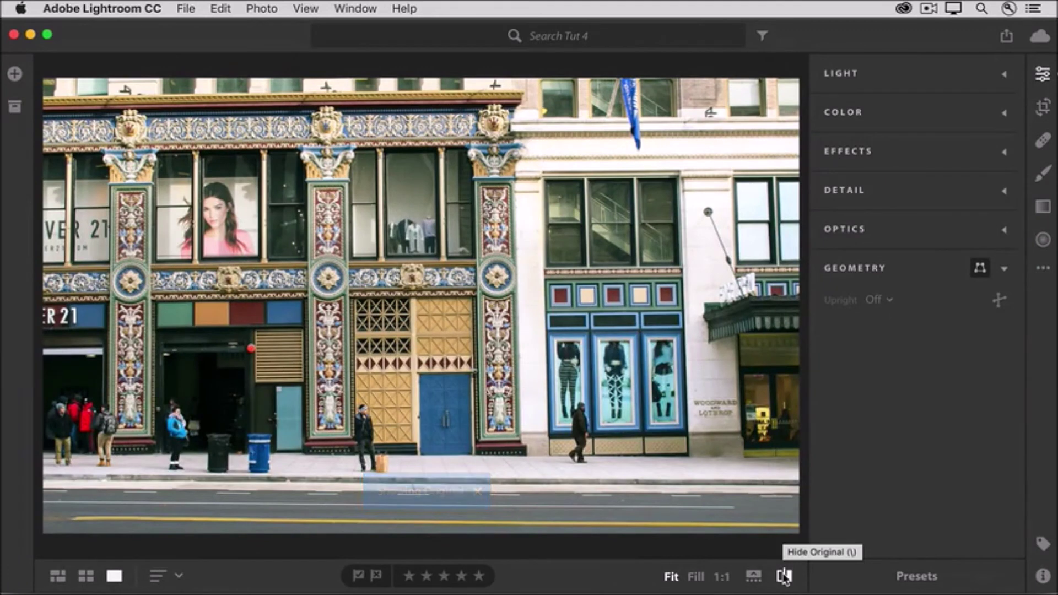
left_click(783, 577)
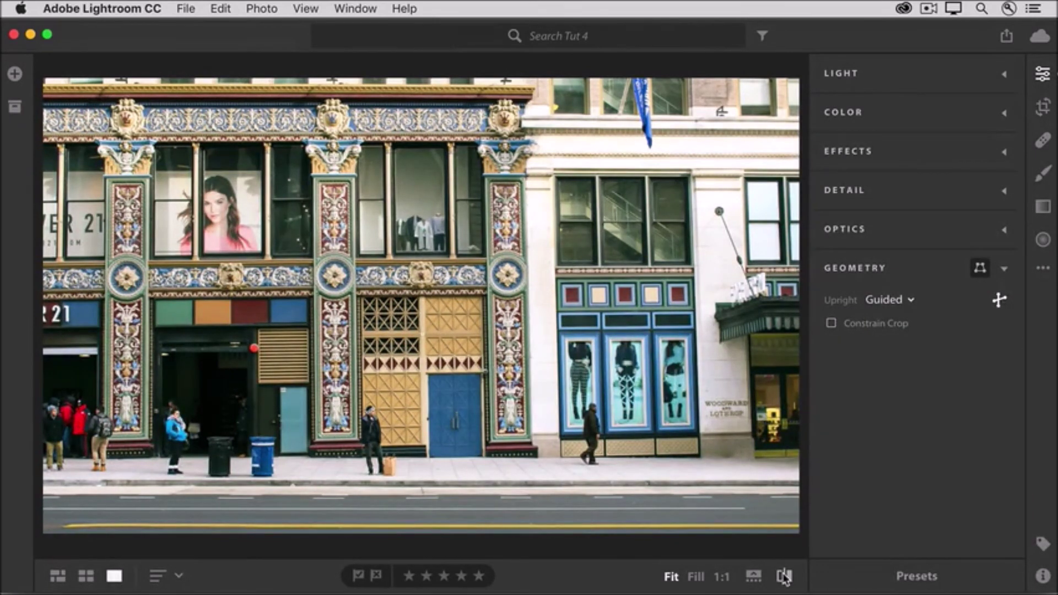
left_click(784, 576)
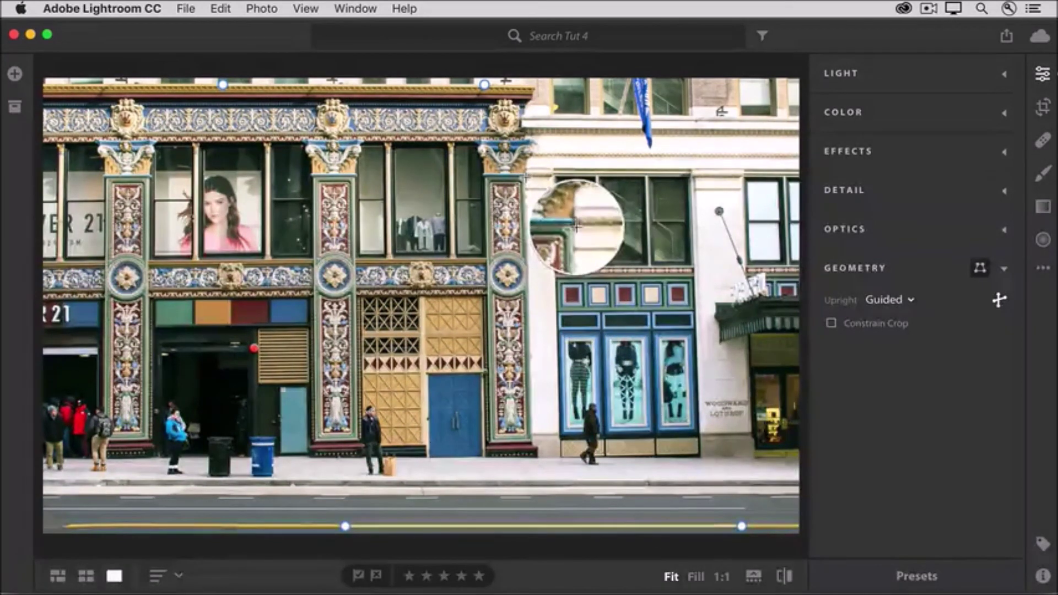
Draw a vertical guide where the ornate facade meets the white building
left_click_drag(527, 179, 528, 216)
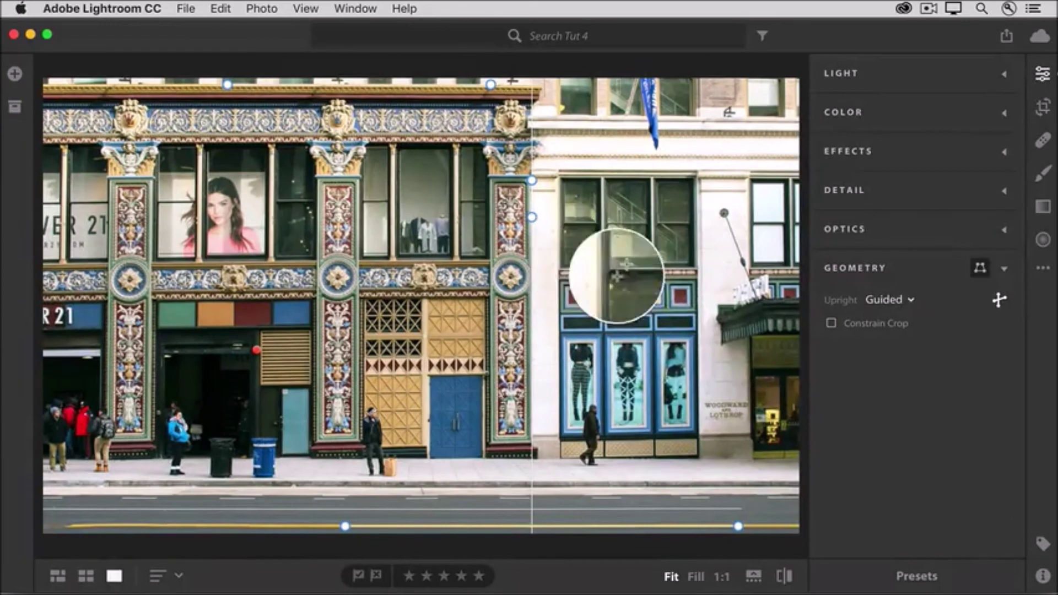